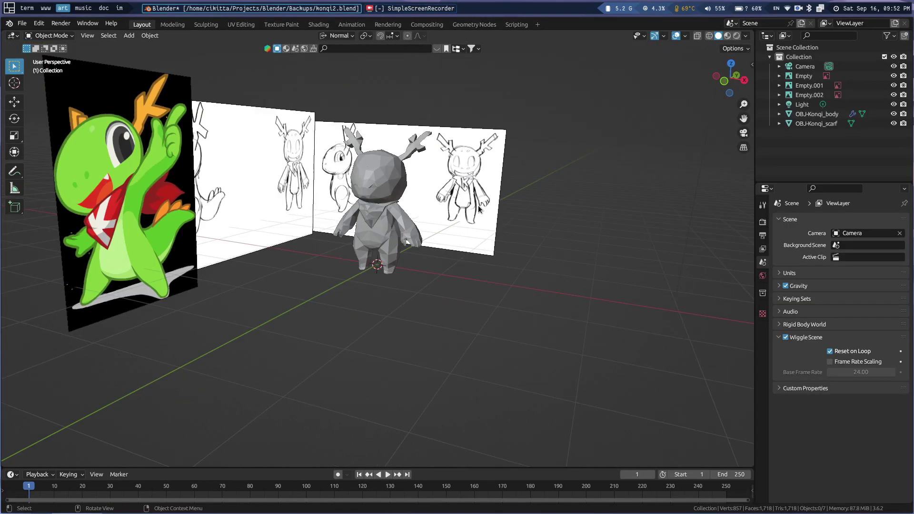
Step: Add an armature in front view, enter its Edit Mode and enable In Front display
key(KP_0)
key(KP_1)
key(shift+a)
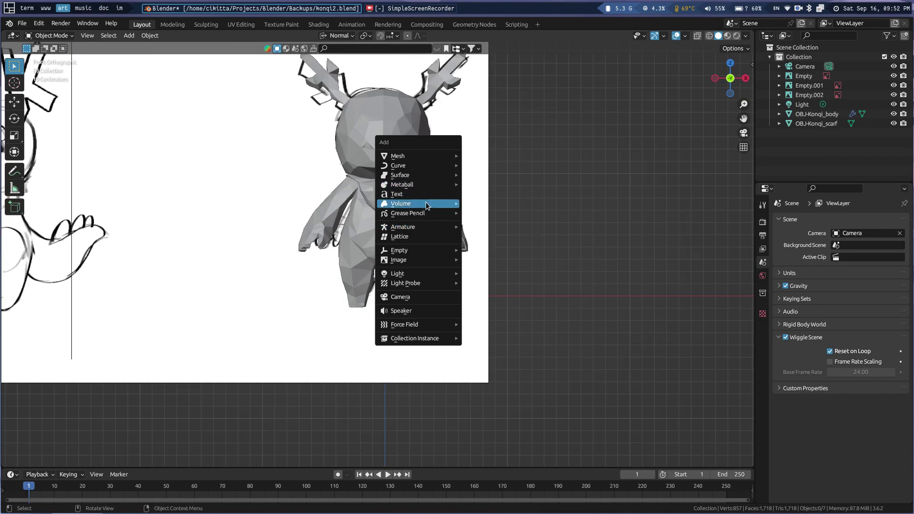
mouse_move(419, 227)
click(452, 211)
key(Tab)
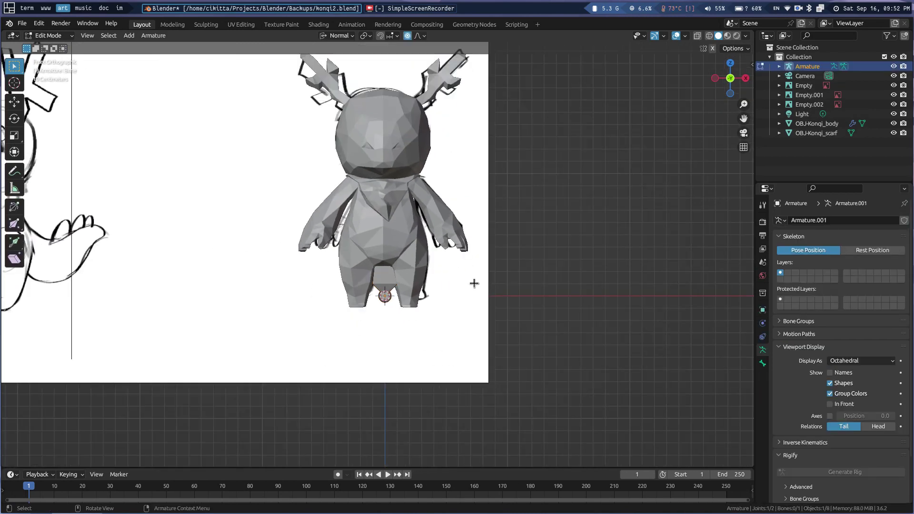
click(830, 404)
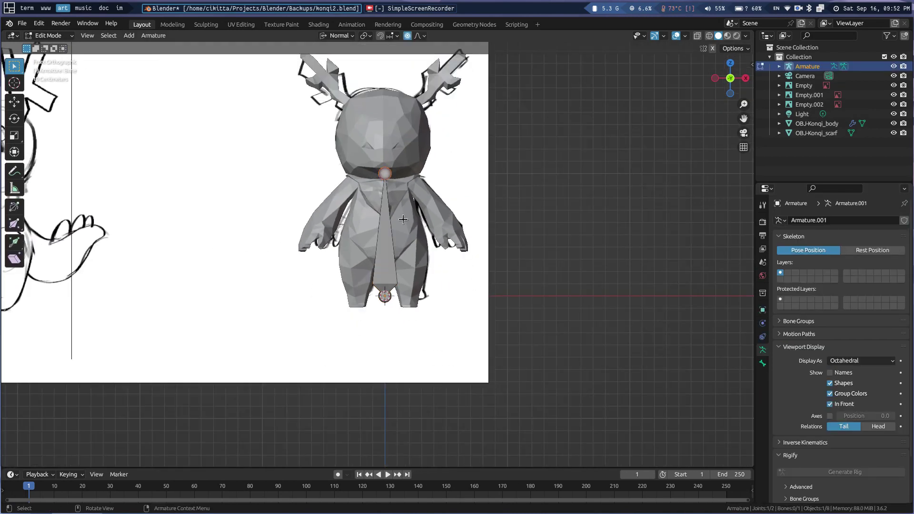
scroll(404, 219, up, 3)
key(g)
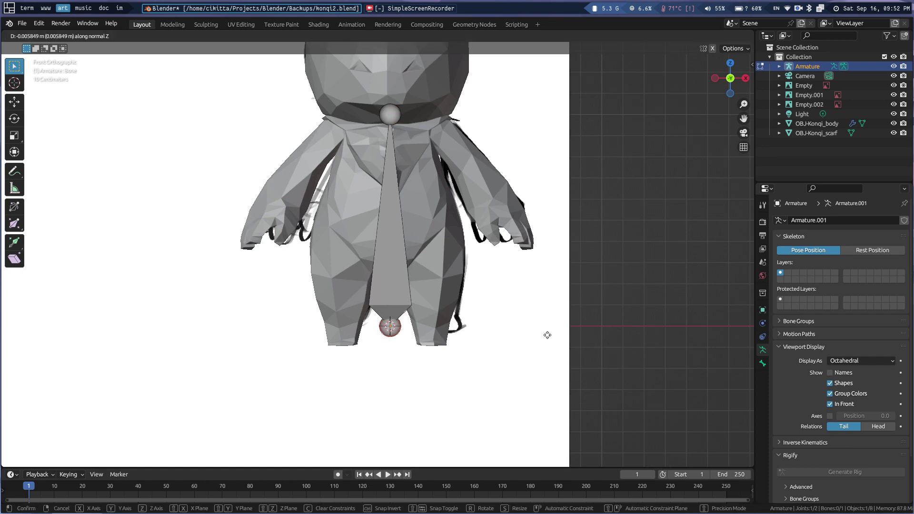
key(z)
key(z)
key(Escape)
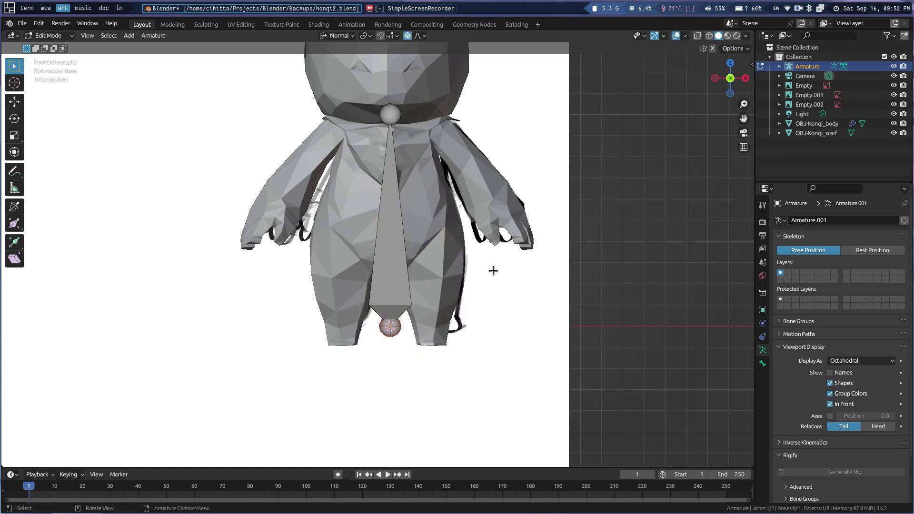
Step: Set the transform orientation to Global and raise the bone's lower joint along Z to the crotch
click(331, 37)
click(329, 68)
middle_drag(545, 255, 469, 319)
key(g)
key(z)
click(459, 264)
middle_drag(459, 265, 414, 276)
key(KP_1)
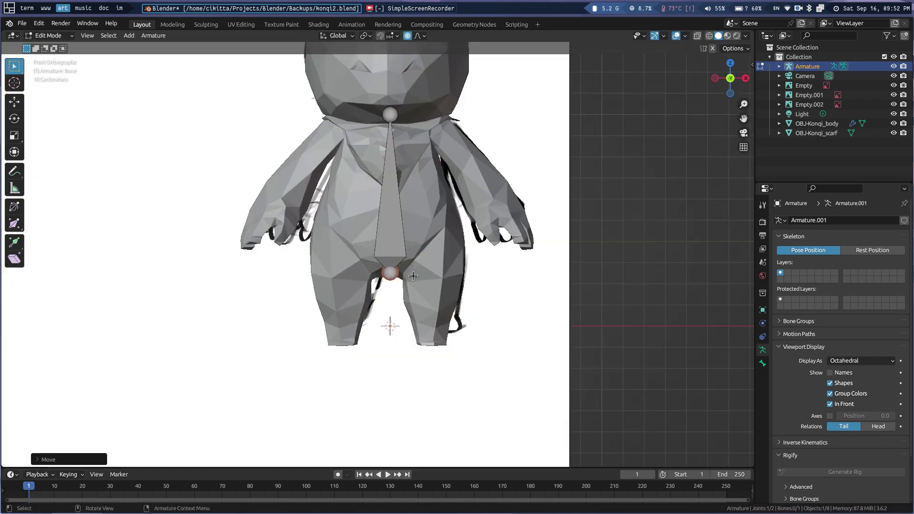
Step: Lower the bone's upper joint slightly along Z at the neck
click(393, 122)
key(g)
key(z)
click(394, 136)
shift+middle_drag(417, 162, 418, 216)
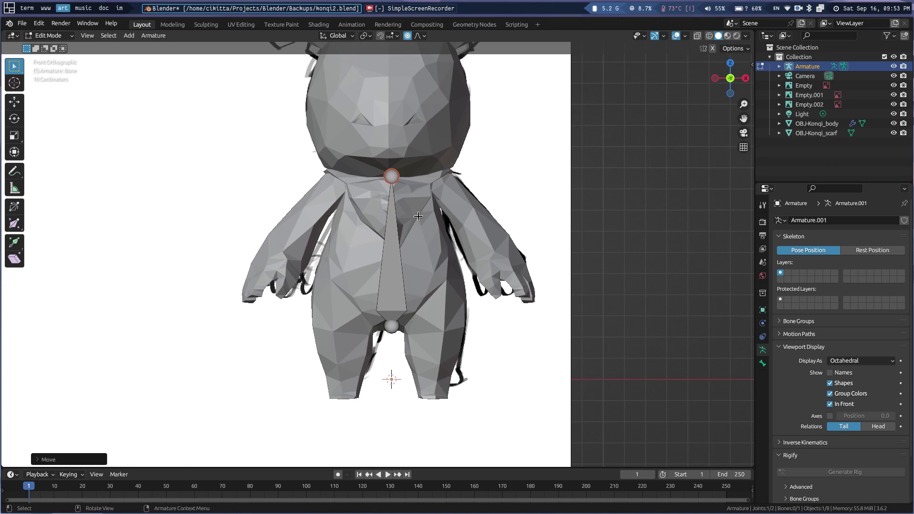
click(383, 256)
key(ctrl+r)
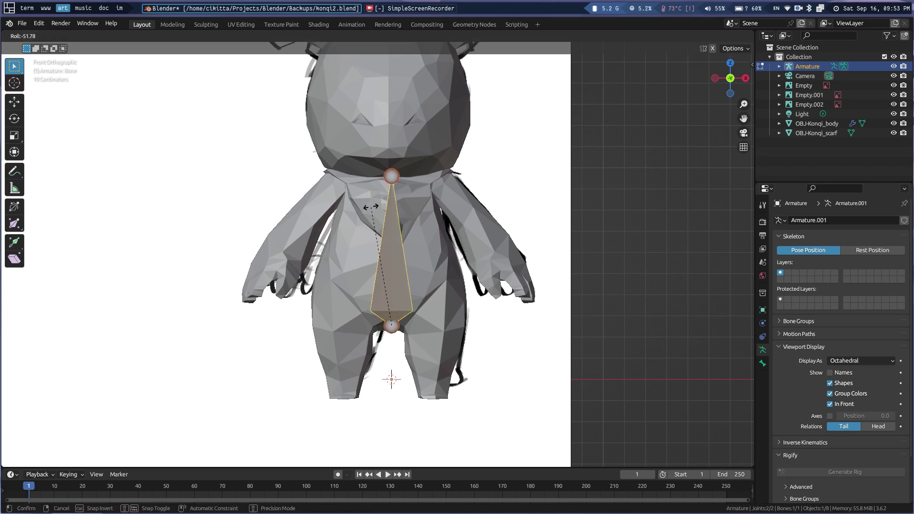
click(400, 209)
key(r)
key(x)
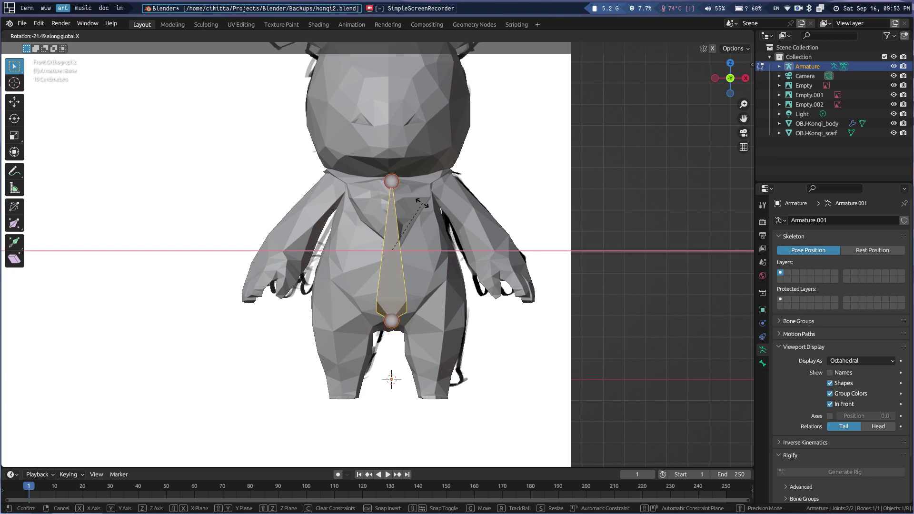
right_click(356, 278)
Step: Lower the bone's upper joint along Z to the middle of the belly, just below the scarf tip
middle_drag(410, 279, 417, 224)
click(399, 181)
key(KP_1)
key(g)
key(z)
click(428, 273)
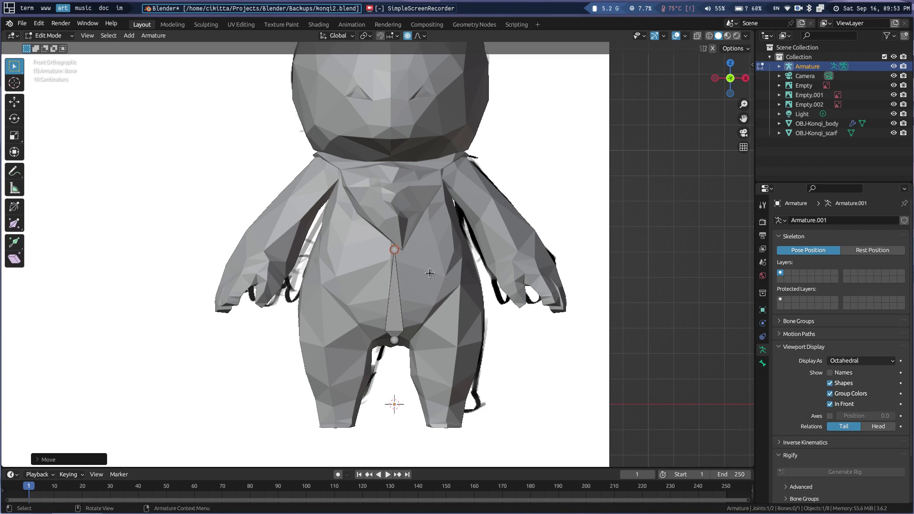
Step: Extrude a second spine bone straight up along Z from the belly joint to the neck
key(e)
key(z)
click(447, 184)
Step: Duplicate the upper spine bone, place it at the character's left shoulder and rotate it to point along the arm
scroll(454, 205, down, 5)
middle_drag(463, 222, 419, 214)
scroll(410, 230, up, 3)
click(400, 220)
key(shift+d)
click(458, 188)
key(r)
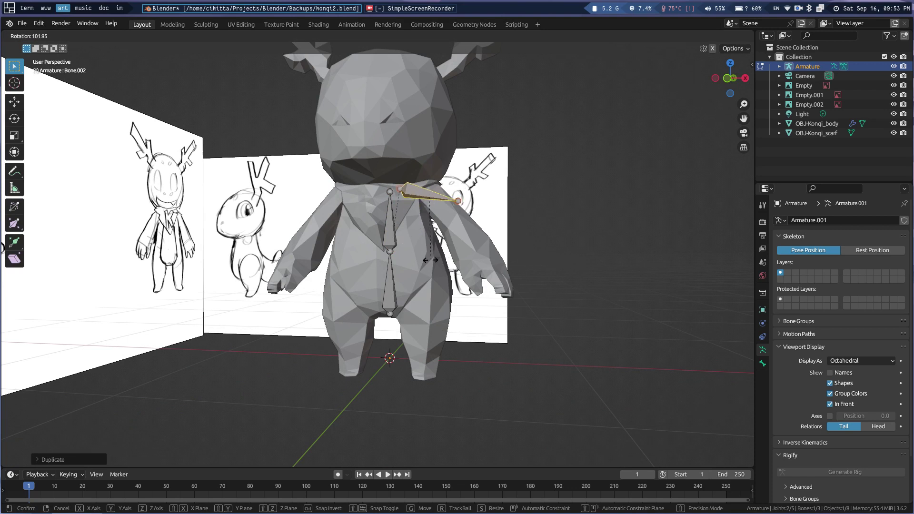
click(402, 263)
Step: Rename the lower spine bone DEF_root
click(401, 263)
middle_drag(310, 268, 535, 241)
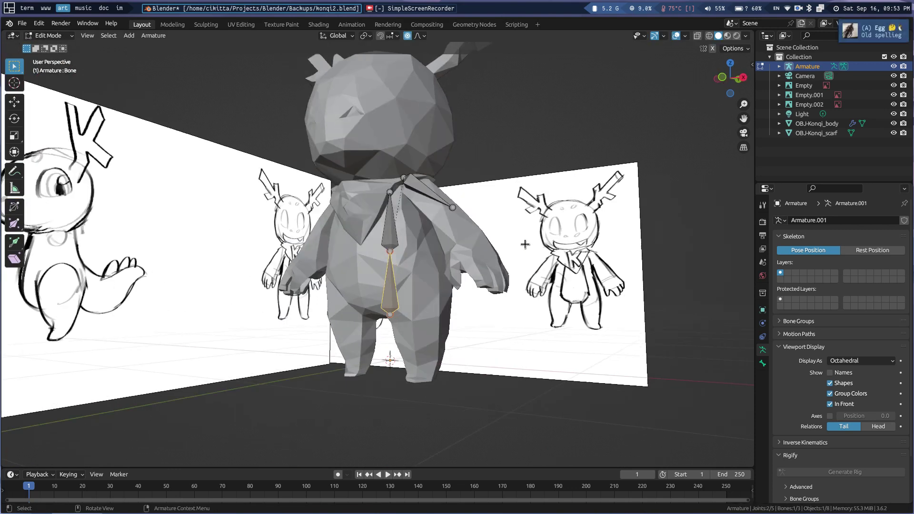
key(F2)
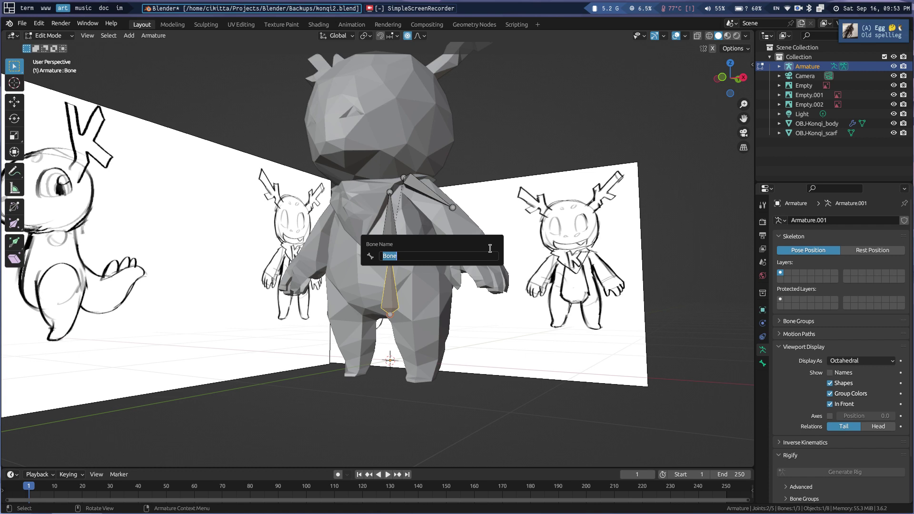
text(dE)
key(BackSpace)
key(BackSpace)
text(DEF_)
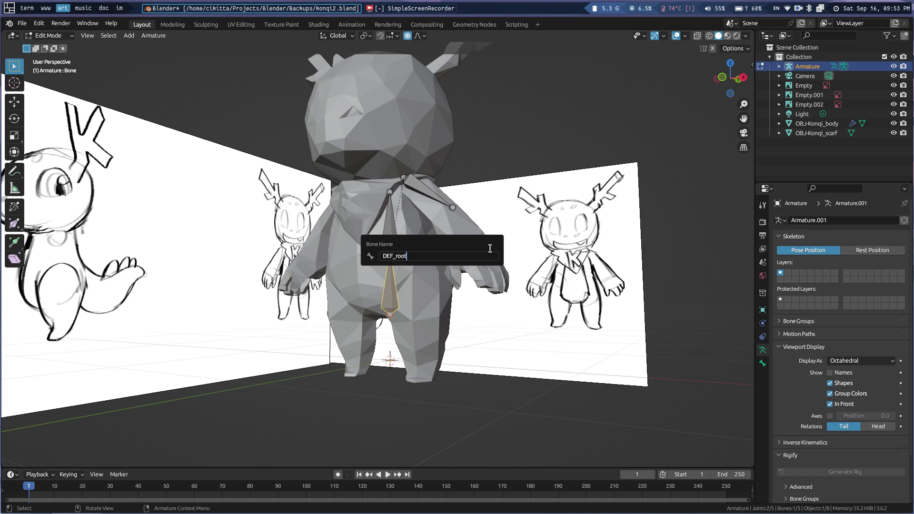
text(root)
key(Return)
Step: Move the joint between the two spine bones slightly forward toward the belly
click(389, 240)
middle_drag(390, 241, 416, 271)
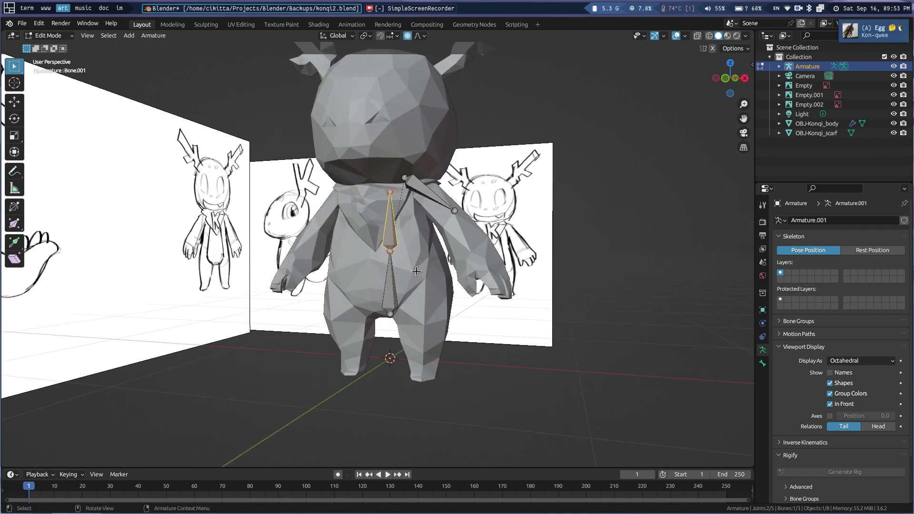
click(395, 283)
middle_drag(567, 257, 455, 226)
click(401, 254)
key(g)
click(451, 239)
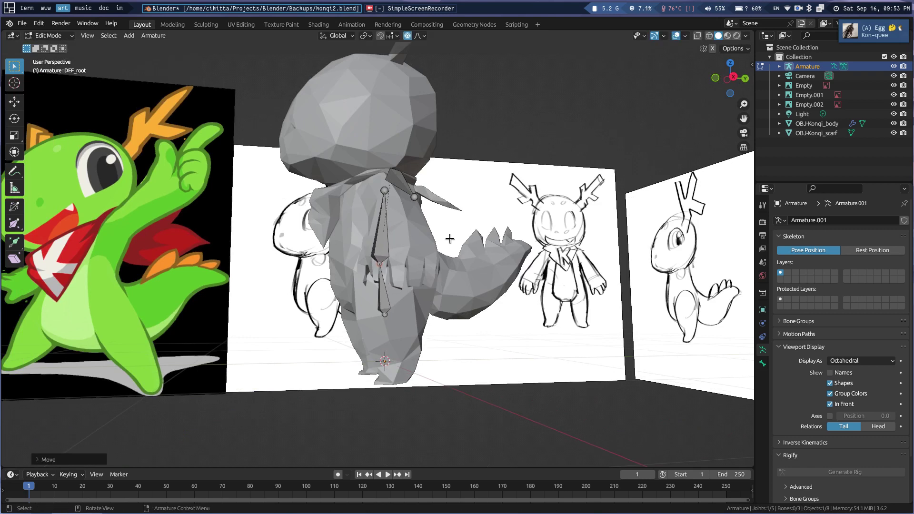
Step: Rename the lower spine bone DEF_hips
middle_drag(326, 282, 383, 253)
click(393, 280)
scroll(383, 254, up, 2)
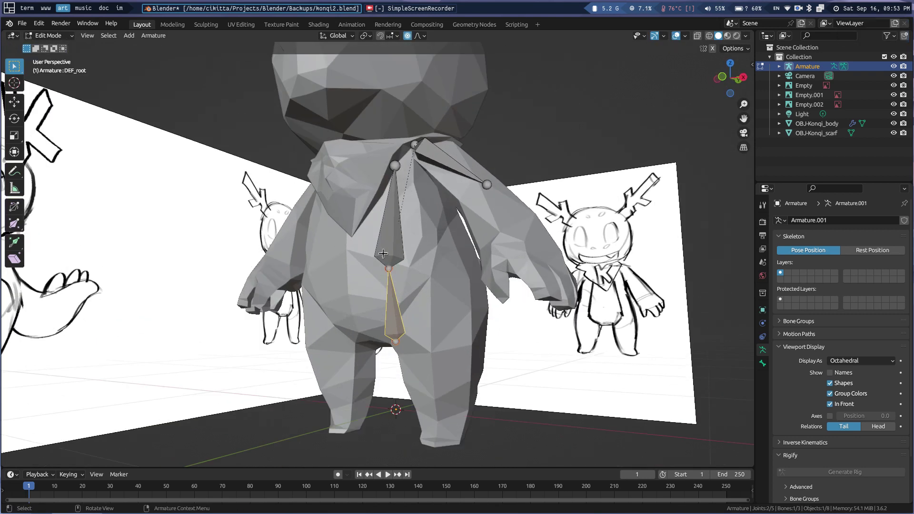
key(F2)
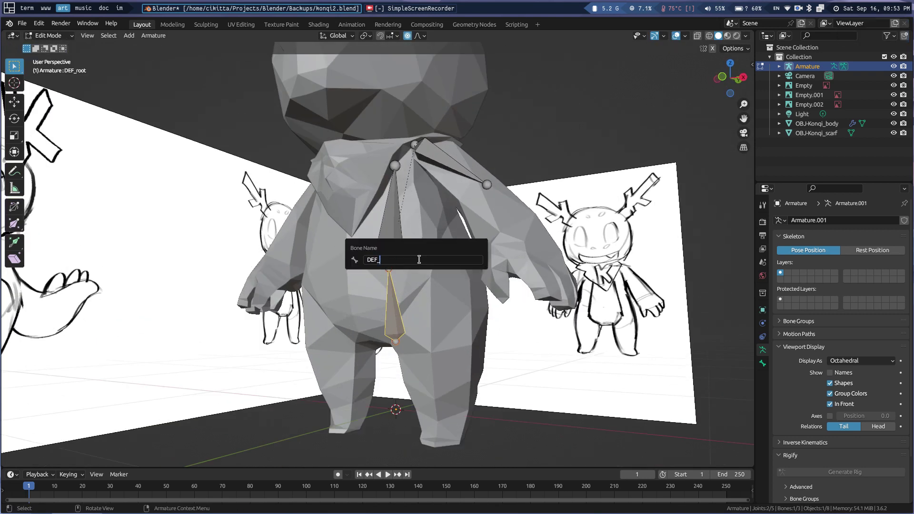
key(Return)
right_click(386, 250)
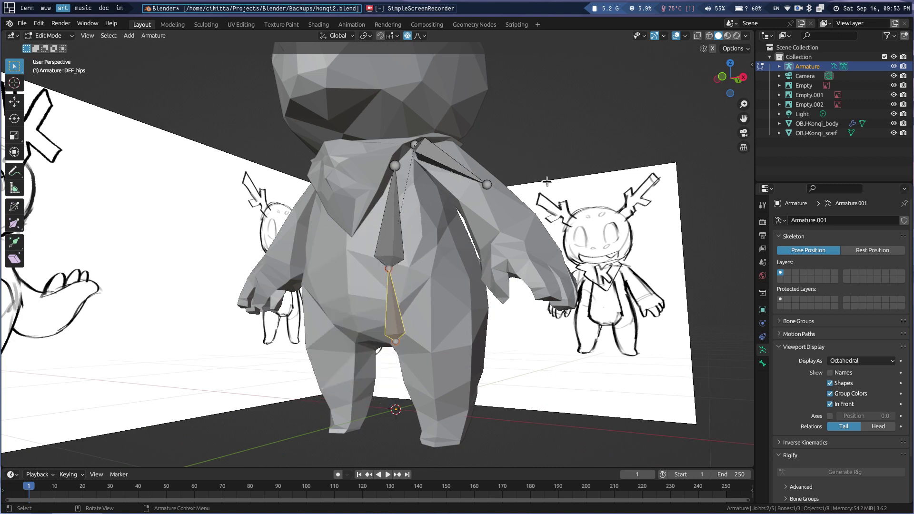
Step: Rename the upper spine bone DEF_chest
click(393, 230)
key(F2)
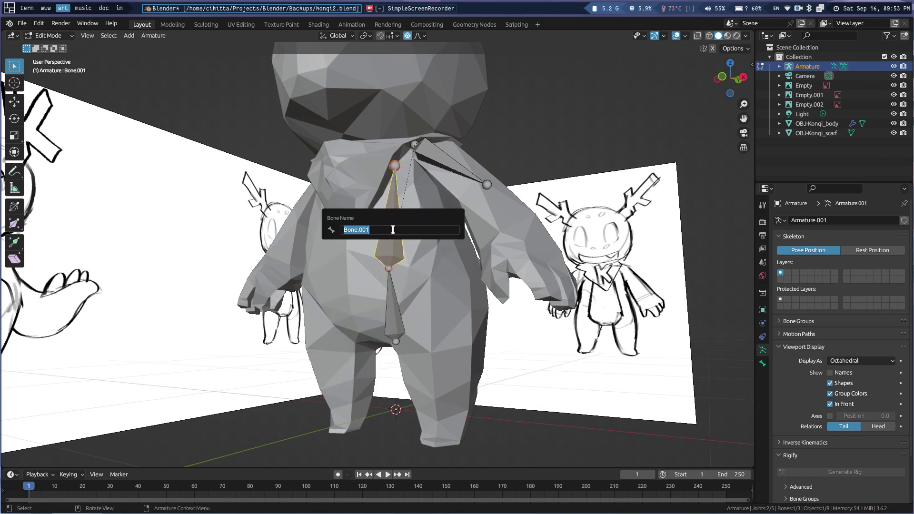
text(DEF_chest)
key(Return)
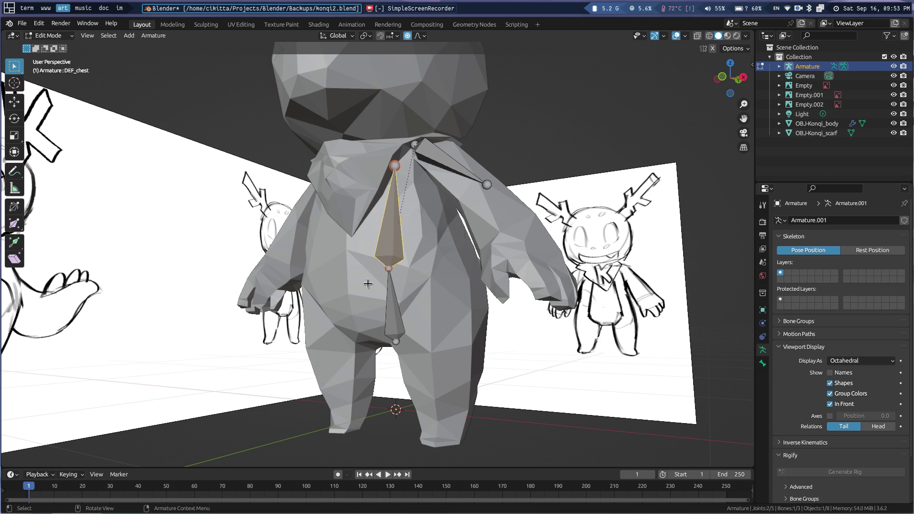
Step: Rename the shoulder bone DEF_bicep
click(451, 183)
key(F2)
text(DEF)
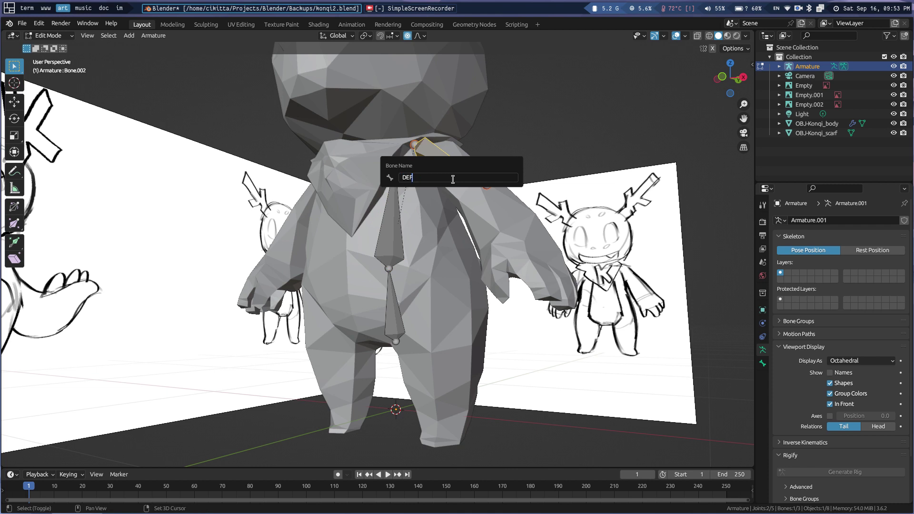
text(_arm_)
key(Return)
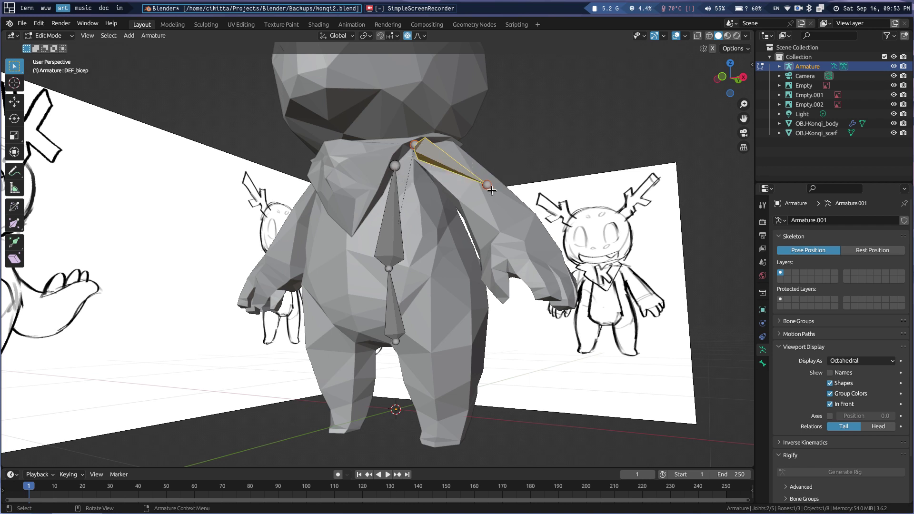
Step: Add the left-side suffix to the upper arm bone's name, making it DEF_bicep.L
click(491, 188)
key(KP_1)
click(467, 189)
key(F2)
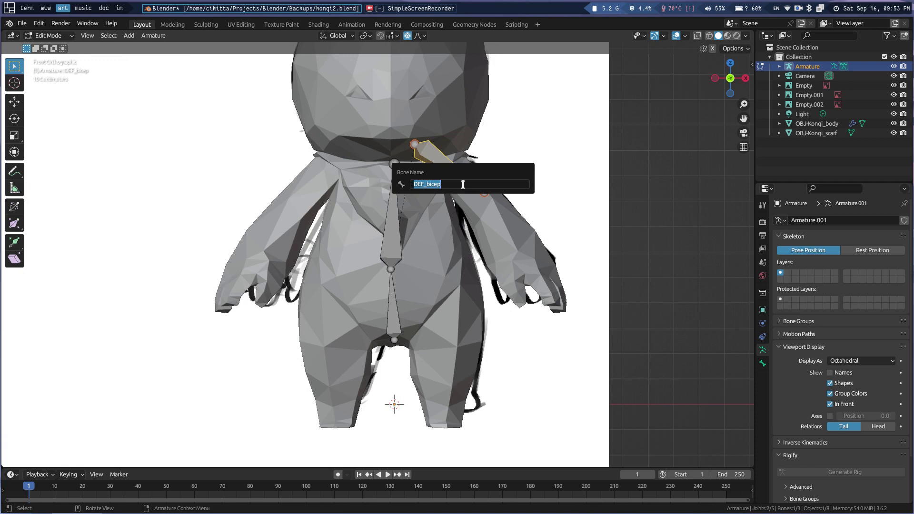
text(.L)
key(Return)
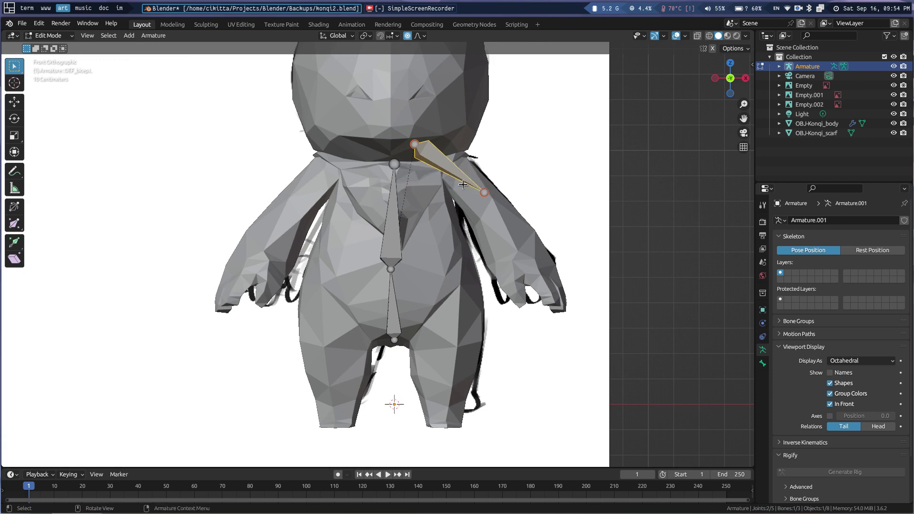
Step: Move the upper arm bone's end joint inward and extrude a forearm bone from it down the arm
click(490, 194)
key(g)
click(469, 193)
key(e)
click(508, 242)
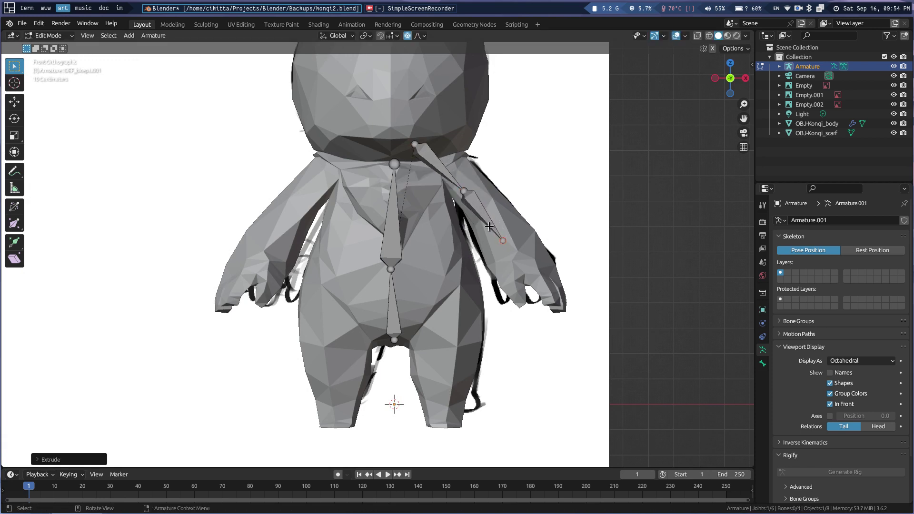
Step: Rename the new forearm bone DEF_forearm.L
key(F2)
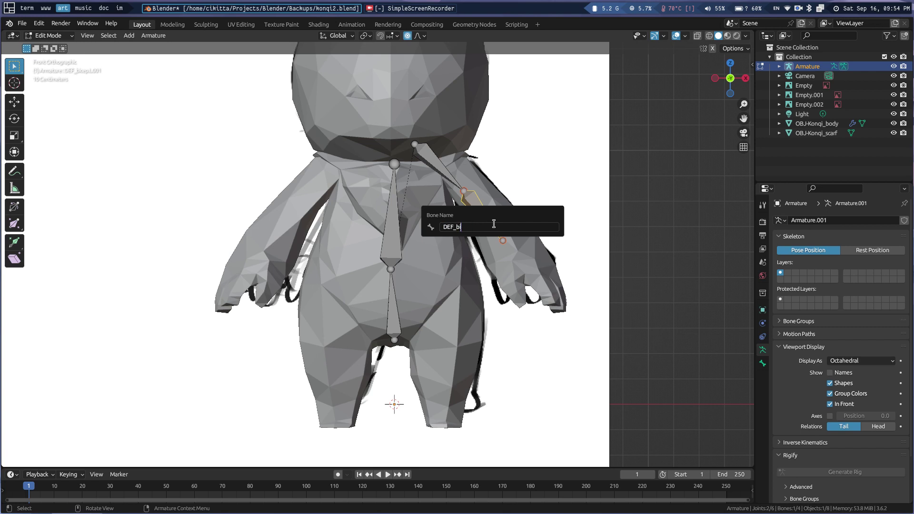
text(DEF_forearm.L)
key(Return)
Step: Move the elbow joint outward and the forearm's end joint to the wrist to follow the arm mesh
click(464, 191)
key(g)
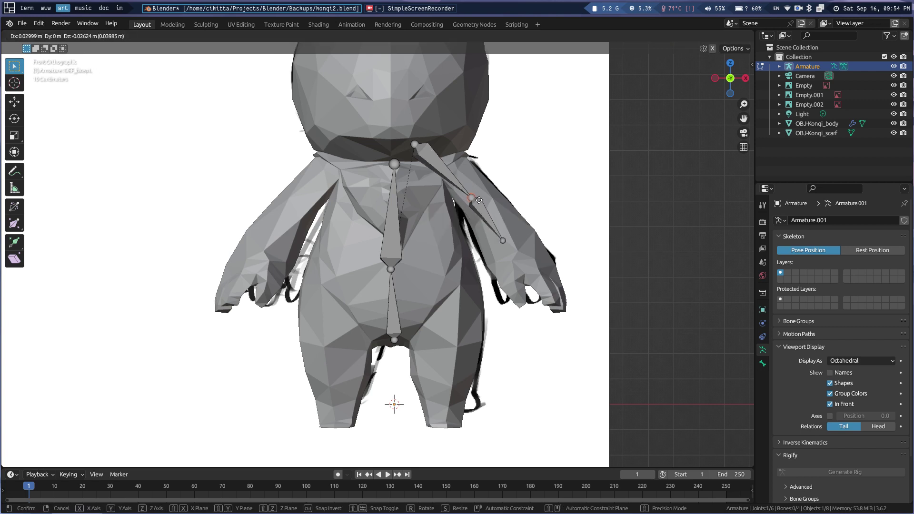
click(487, 200)
click(502, 239)
key(g)
click(540, 260)
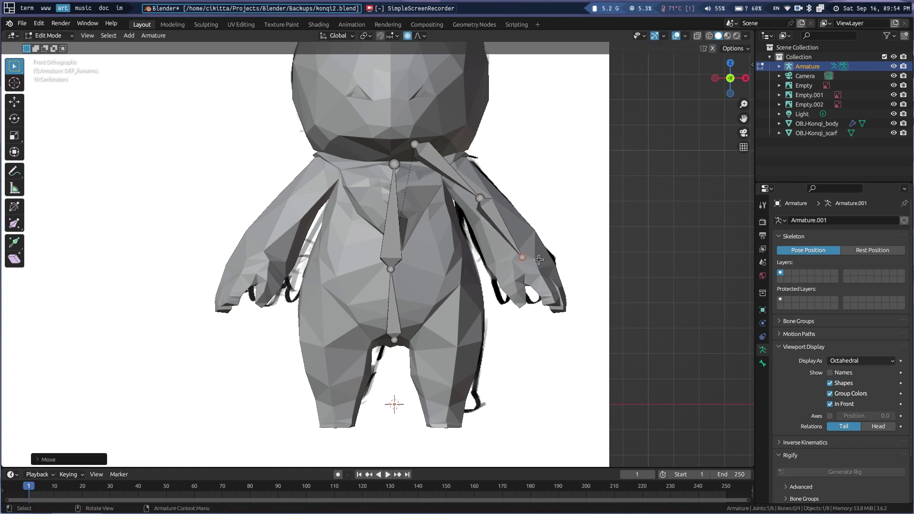
Step: Extrude a short hand bone from the wrist joint and name it DEF_hand.L
key(e)
click(524, 260)
key(F2)
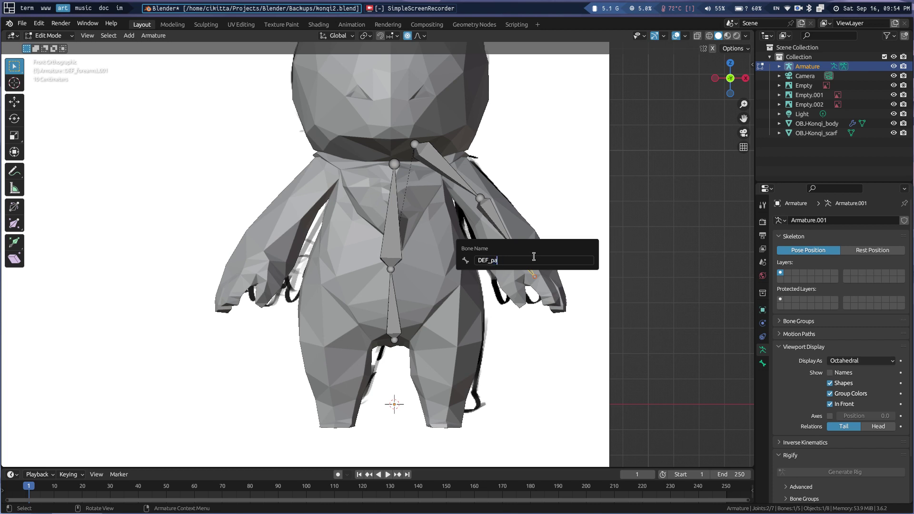
text(DEF_hand.L)
key(Return)
Step: Select the three left arm bones, rotate them slightly in side view and move them forward over the arm
scroll(558, 251, up, 2)
shift+middle_drag(559, 251, 453, 206)
middle_drag(500, 234, 399, 276)
shift+click(407, 180)
shift+middle_drag(407, 180, 394, 228)
shift+click(384, 162)
scroll(513, 176, down, 2)
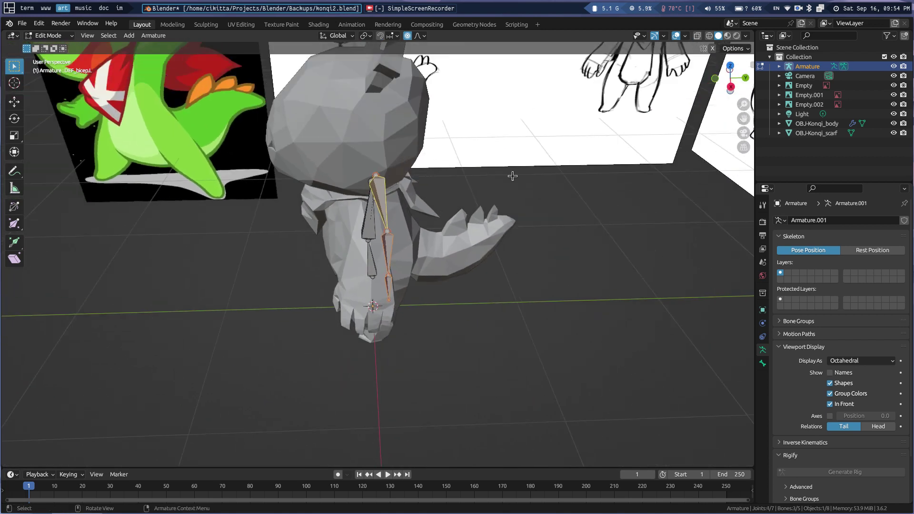
key(KP_3)
scroll(509, 174, up, 4)
key(r)
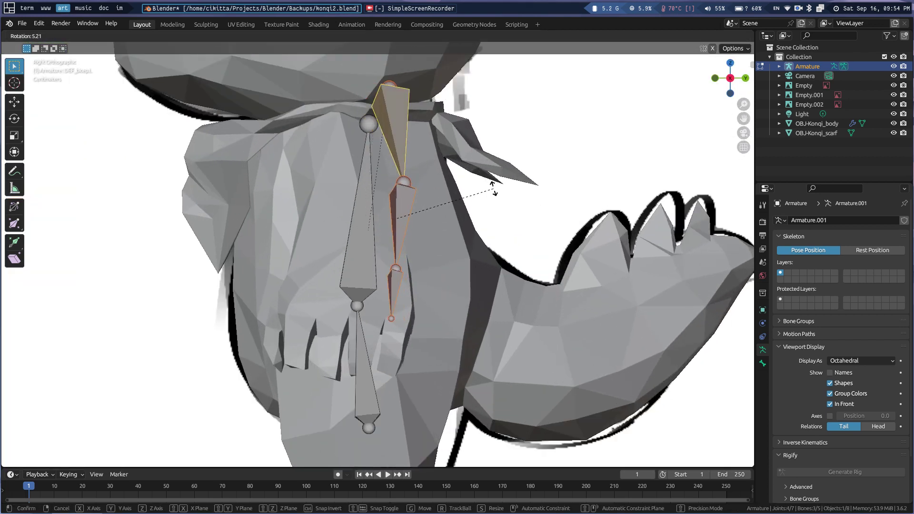
click(493, 189)
key(g)
click(451, 206)
Step: Move the elbow joint and the hand bone forward in side view to fit the arm mesh
click(373, 196)
key(g)
click(356, 194)
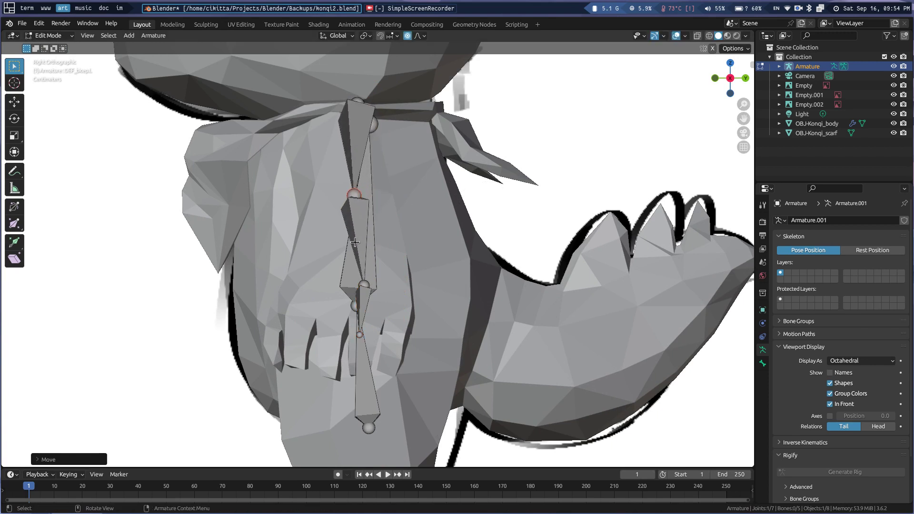
click(361, 324)
key(g)
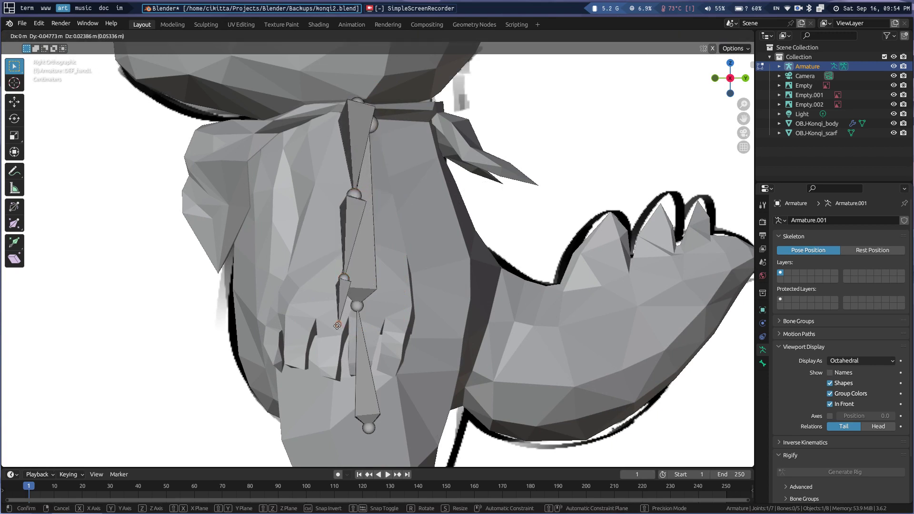
click(337, 326)
Step: Move the left arm's elbow and shoulder joints slightly forward in side view to follow the arm mesh
click(355, 194)
key(g)
click(352, 193)
click(362, 96)
key(g)
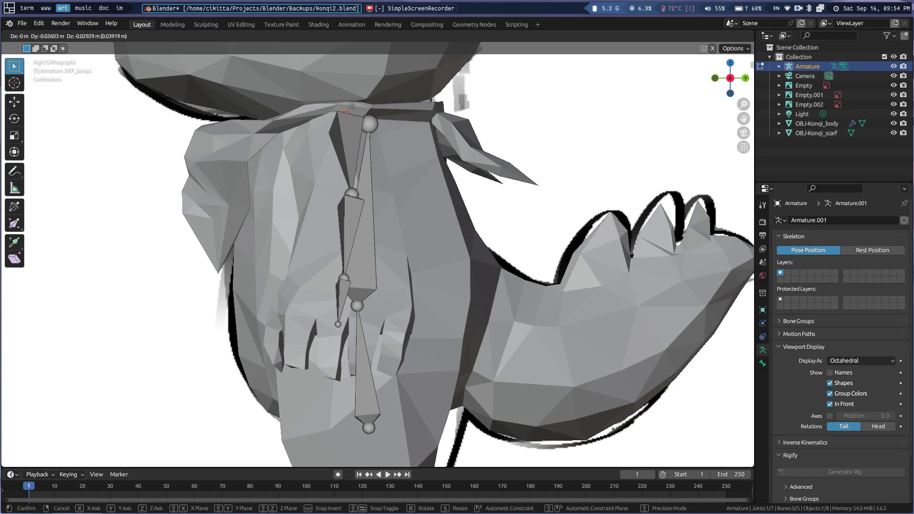
click(352, 107)
Step: Open the Konqi body mesh for editing and move a vertex on the left hand
middle_drag(352, 106, 446, 236)
click(396, 329)
key(Tab)
key(ctrl+Tab)
key(ctrl+Tab)
click(442, 225)
key(Tab)
click(427, 227)
key(g)
click(493, 225)
key(Tab)
key(Tab)
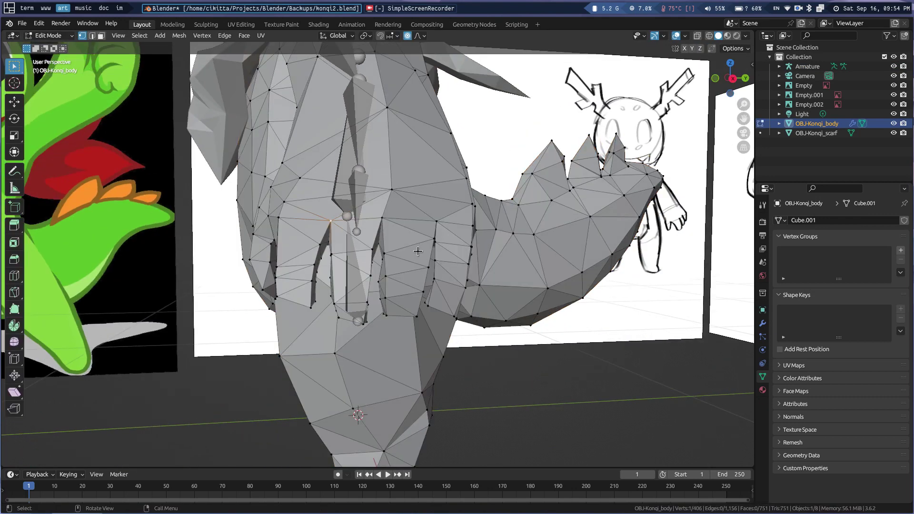
Step: Dissolve the selected vertex at the base of the left hand's fingers and triangulate all faces of the body mesh
key(ctrl+x)
middle_drag(406, 269, 319, 293)
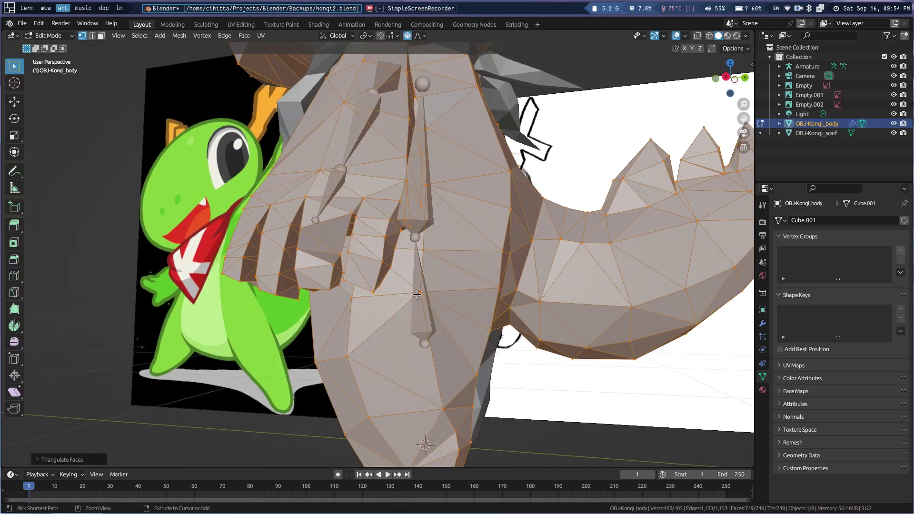
key(a)
key(ctrl+t)
Step: Move two vertices around the left hand's fingers to tidy the finger shapes
click(272, 254)
mouse_move(272, 253)
middle_down()
mouse_move(253, 255)
mouse_move(345, 263)
mouse_move(271, 270)
mouse_move(252, 295)
mouse_move(296, 265)
mouse_move(381, 272)
mouse_move(335, 265)
mouse_move(334, 223)
mouse_move(404, 190)
mouse_move(402, 200)
mouse_move(461, 228)
mouse_move(495, 163)
mouse_move(479, 230)
mouse_move(610, 235)
mouse_move(688, 201)
mouse_move(704, 176)
mouse_move(697, 191)
mouse_move(581, 227)
mouse_move(378, 259)
mouse_move(360, 210)
mouse_move(314, 223)
mouse_move(381, 238)
mouse_move(367, 262)
mouse_move(357, 225)
middle_up()
scroll(252, 254, up, 1)
key(g)
click(285, 259)
key(Tab)
scroll(271, 269, up, 2)
key(Tab)
key(g)
click(267, 271)
scroll(252, 295, up, 1)
Step: Examine how the left hand bone sits inside the reshaped hand mesh
key(Tab)
key(Tab)
key(Tab)
key(Tab)
key(Tab)
click(356, 225)
key(Tab)
mouse_move(410, 207)
middle_down()
mouse_move(343, 257)
mouse_move(463, 236)
mouse_move(376, 241)
middle_up()
click(360, 257)
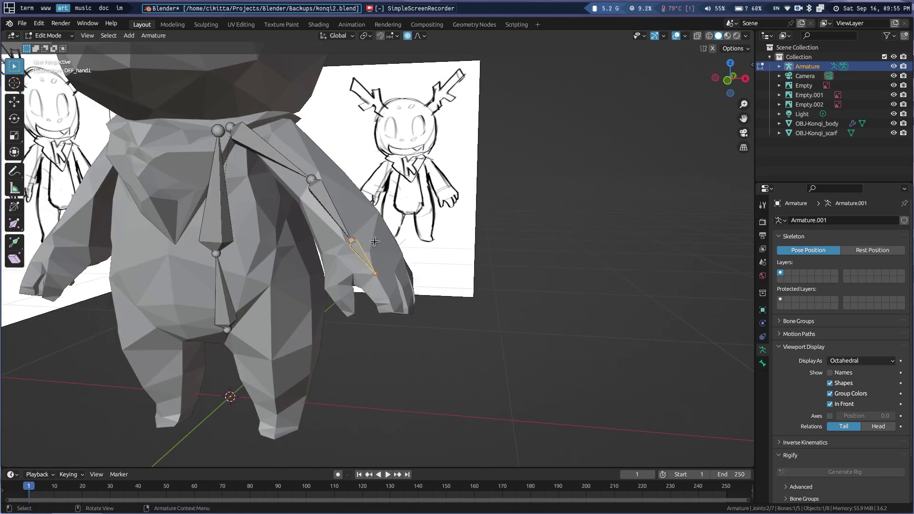
key(Tab)
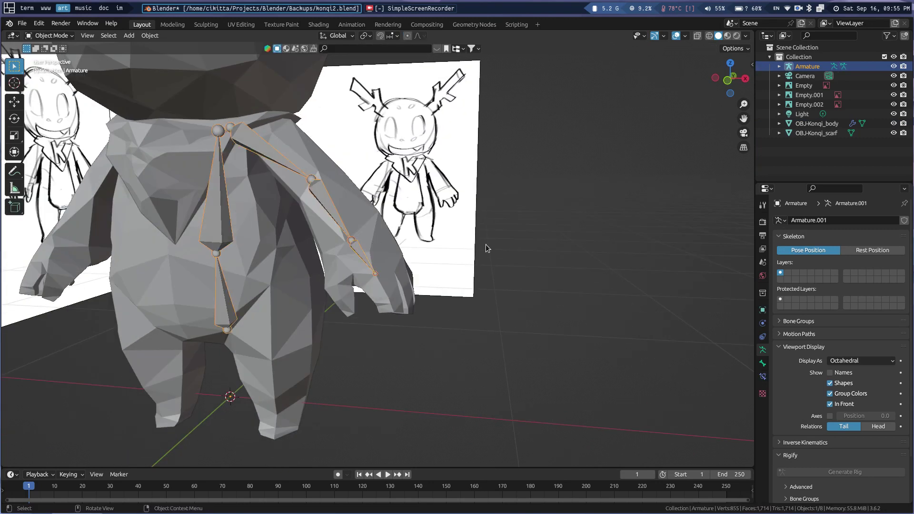
middle_drag(387, 239, 367, 212)
click(373, 232)
scroll(367, 211, up, 2)
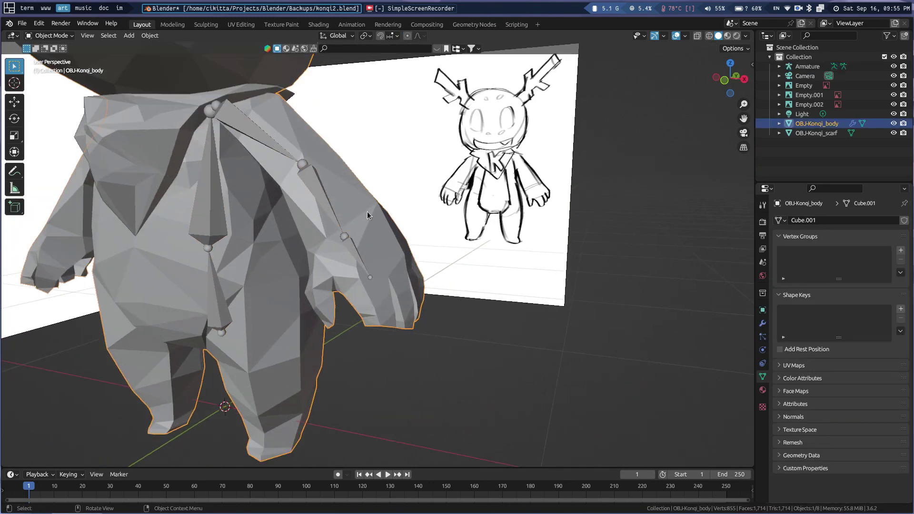
Step: Open the armature for editing, try to shift the wrist joint and undo the last change
click(346, 231)
middle_drag(352, 242, 391, 225)
key(Tab)
key(g)
click(369, 229)
click(350, 220)
middle_drag(468, 198, 367, 252)
key(ctrl+z)
Step: Duplicate the left hand bone, place the copy at the little finger and name it DEF_finger_pinky.L
key(shift+d)
click(401, 280)
key(g)
click(429, 272)
middle_drag(428, 272, 475, 248)
key(F2)
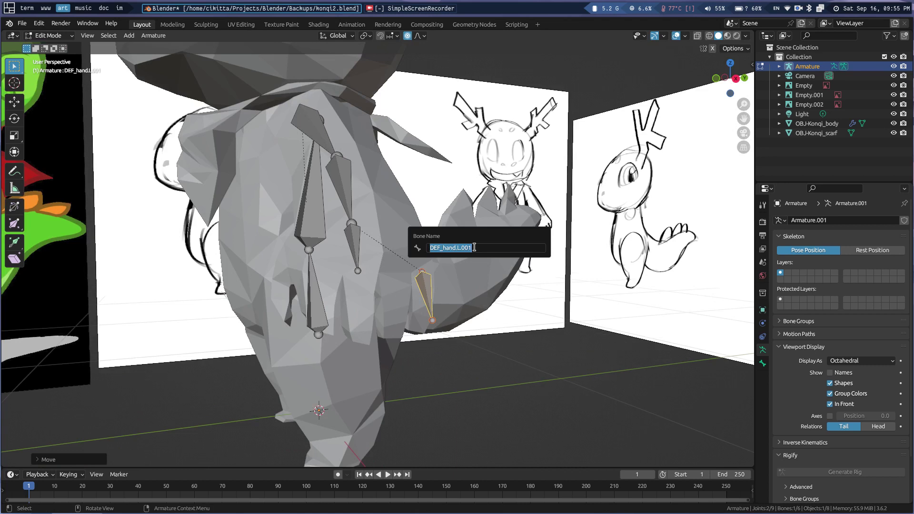
click(474, 247)
text(finger_)
key(Return)
Step: Duplicate the little finger's bone onto the ring finger and name the copy DEF_finger_ring.L
middle_drag(480, 262, 433, 292)
key(shift+d)
click(374, 299)
key(F2)
key(End)
key(BackSpace)
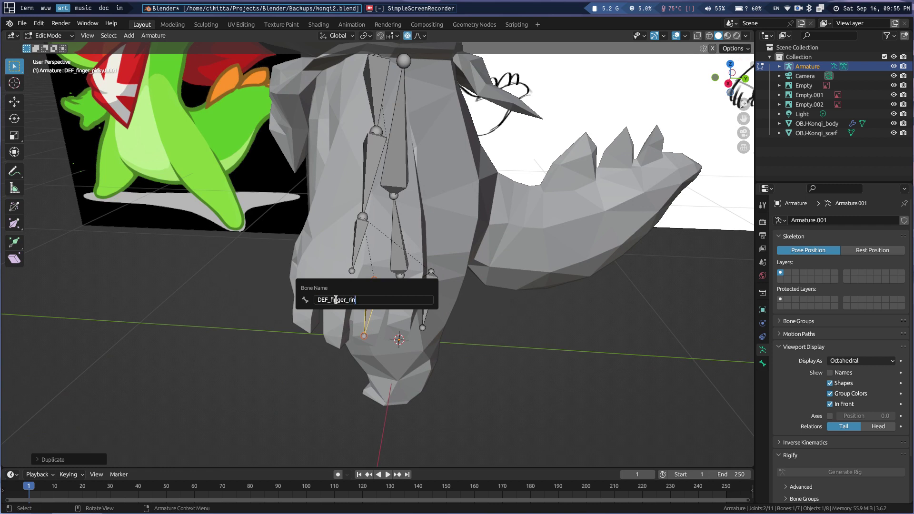
text(ring.L)
key(Return)
Step: Duplicate the ring finger's bone onto the middle finger and name the copy DEF_finger_middle.L
key(shift+d)
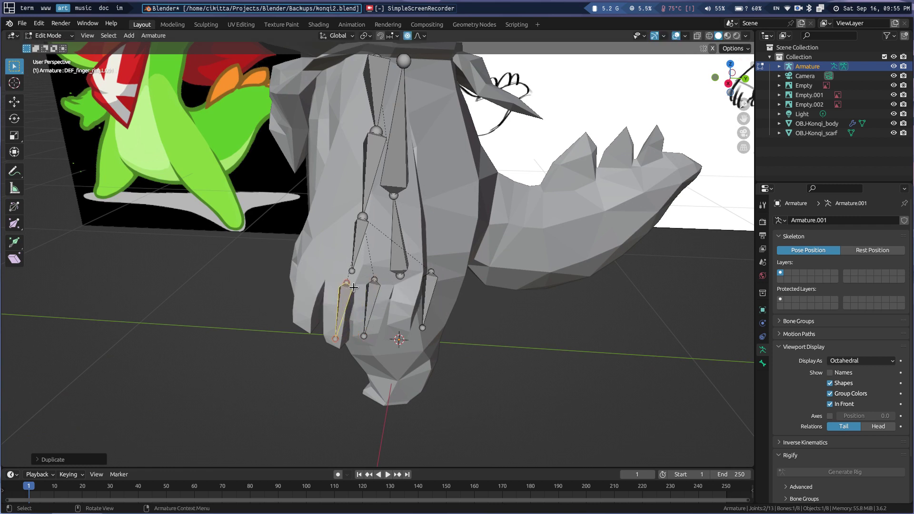
click(357, 286)
key(F2)
key(End)
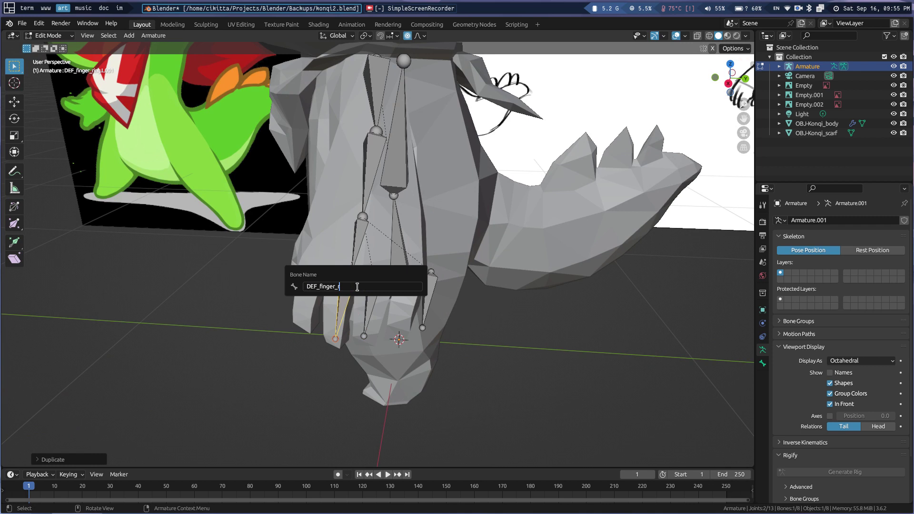
text(middle)
key(Return)
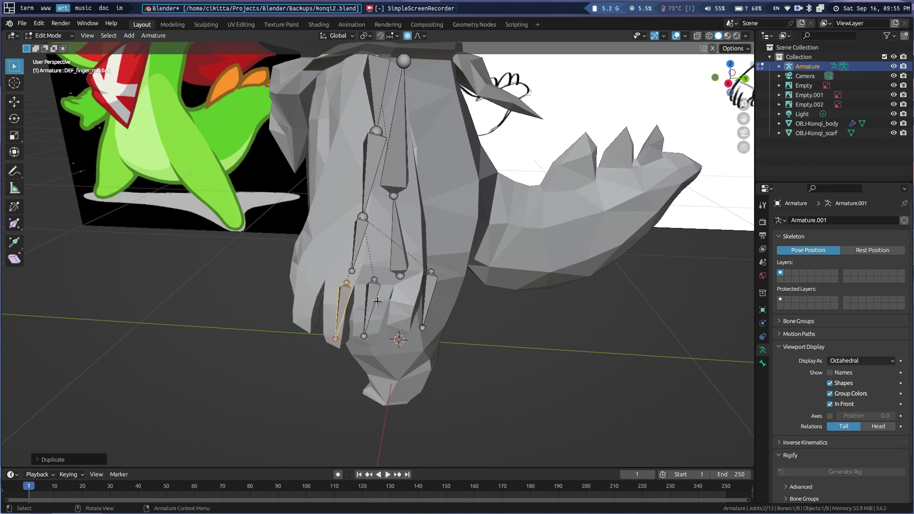
Step: Duplicate the middle finger's bone onto the index finger and name the copy DEF_finger_index.L
key(shift+d)
click(324, 287)
key(F2)
key(End)
key(BackSpace)
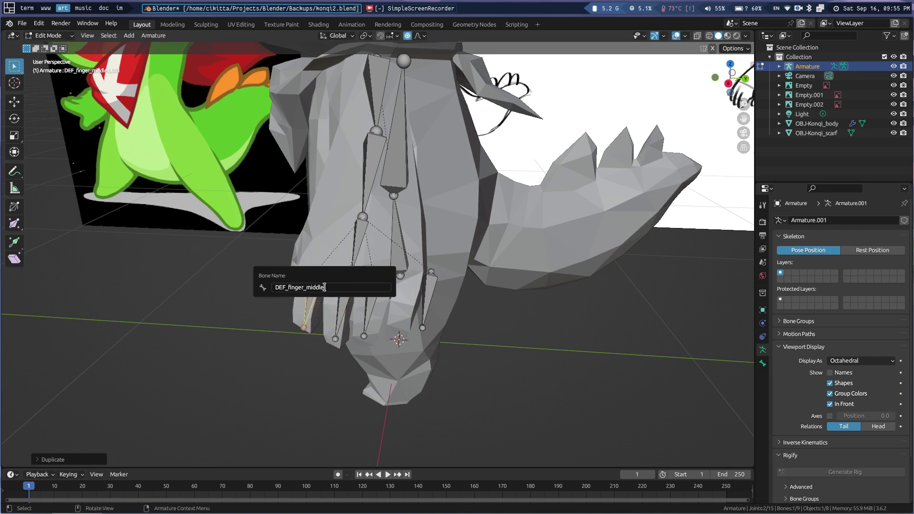
text(index.L)
key(Return)
Step: Duplicate the index finger's bone over to the thumb and name the copy DEF_finger_thumb.L
middle_drag(331, 255, 374, 250)
key(shift+d)
click(318, 223)
key(F2)
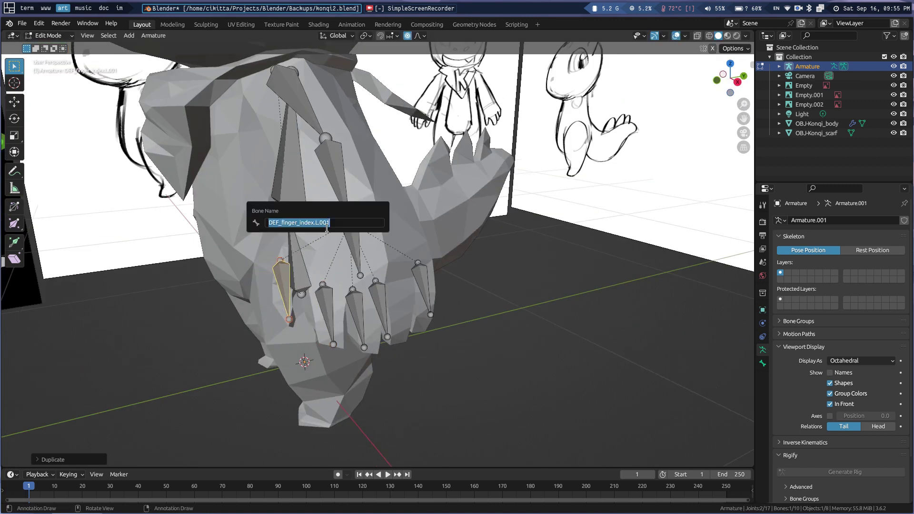
key(End)
key(BackSpace)
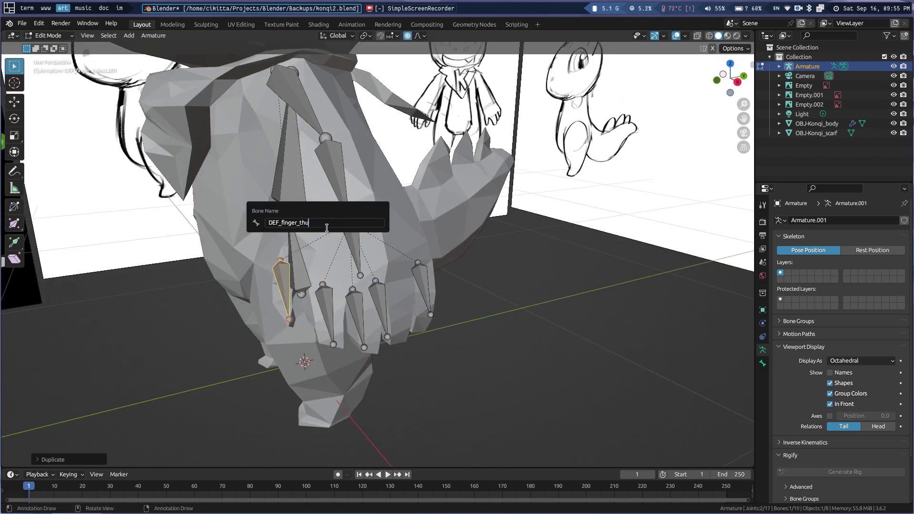
key(Return)
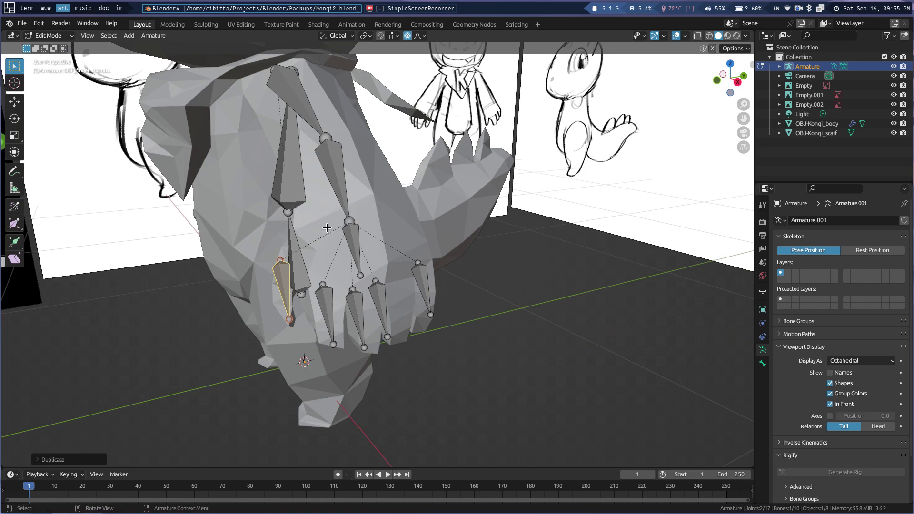
Step: Reposition the new finger bones to fit the fingers of the left hand mesh
middle_drag(327, 228, 360, 259)
click(335, 290)
key(g)
middle_drag(335, 291, 573, 251)
click(365, 282)
scroll(527, 233, up, 3)
key(g)
click(469, 261)
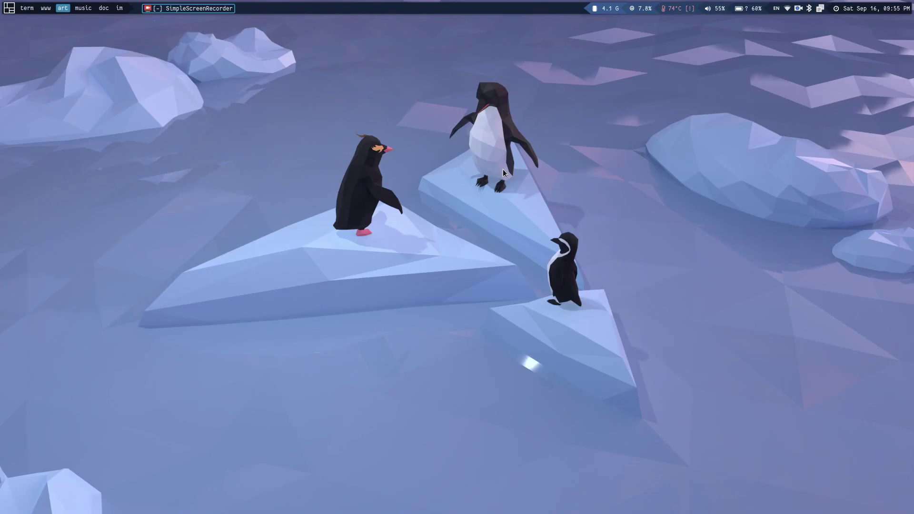
Step: Relaunch Blender and recover konqi2.blend from an auto-save
key(super+d)
text(ble)
key(Return)
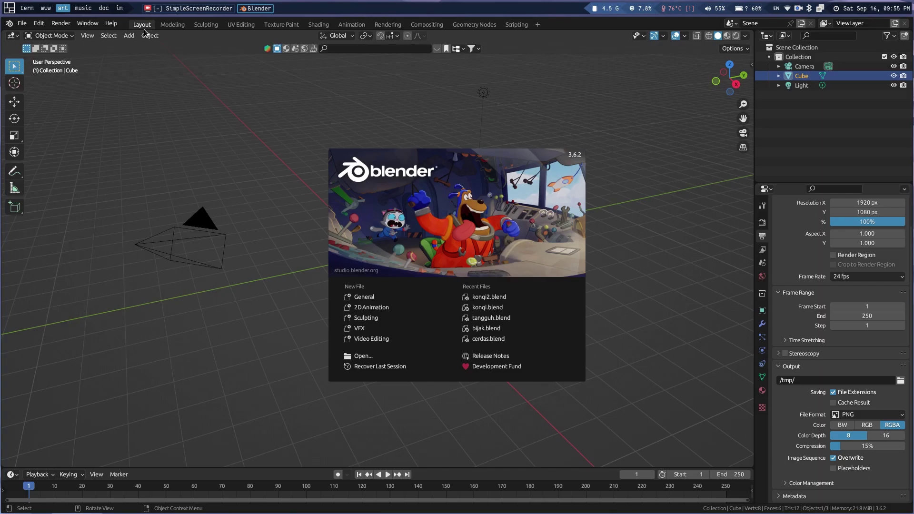
click(143, 30)
click(22, 22)
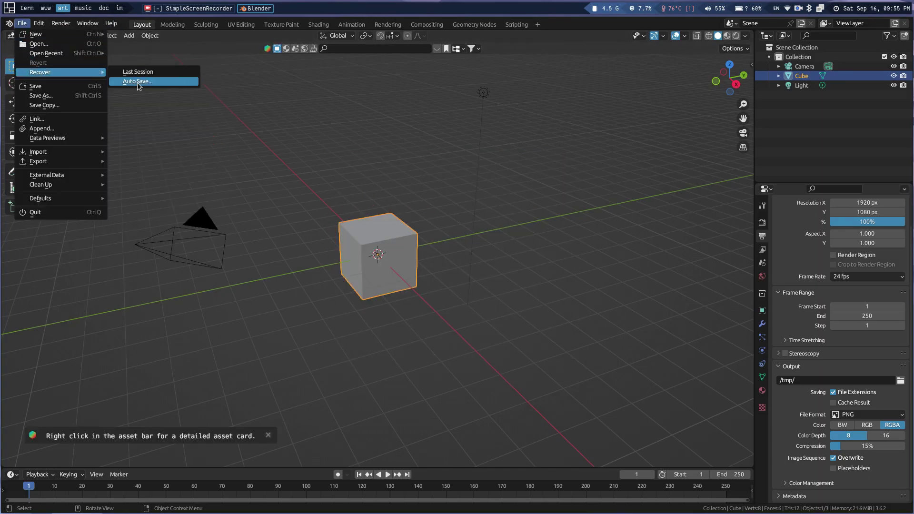
click(137, 82)
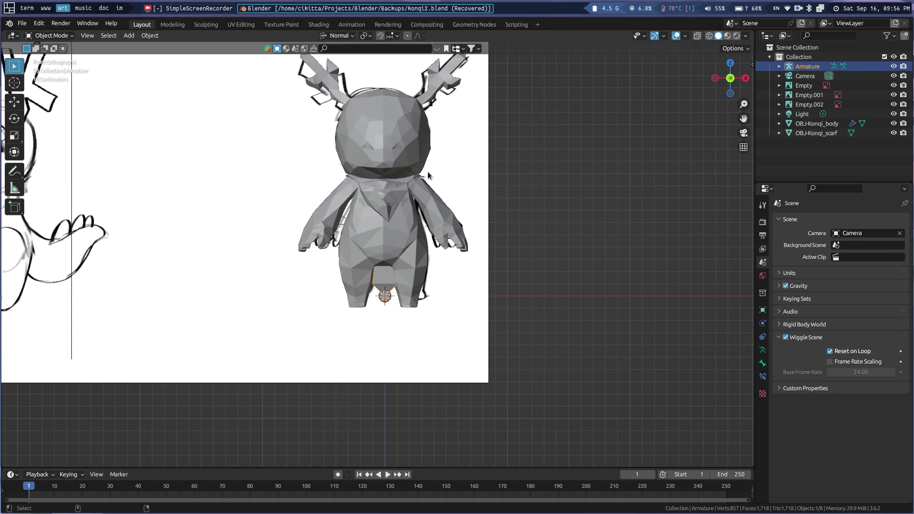
Step: Examine the preferences for auto-save, file paths, interface, navigation and system settings
key(ctrl+comma)
click(493, 176)
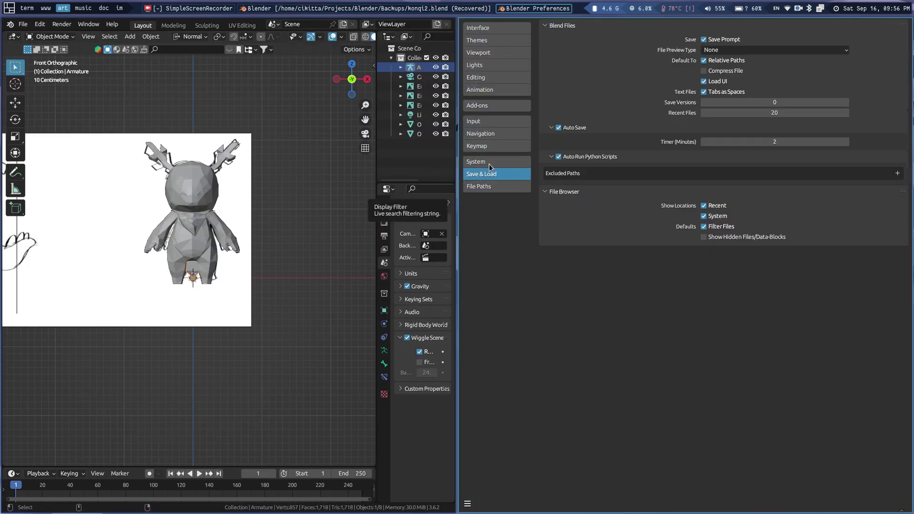
click(488, 162)
click(486, 105)
click(485, 52)
click(485, 29)
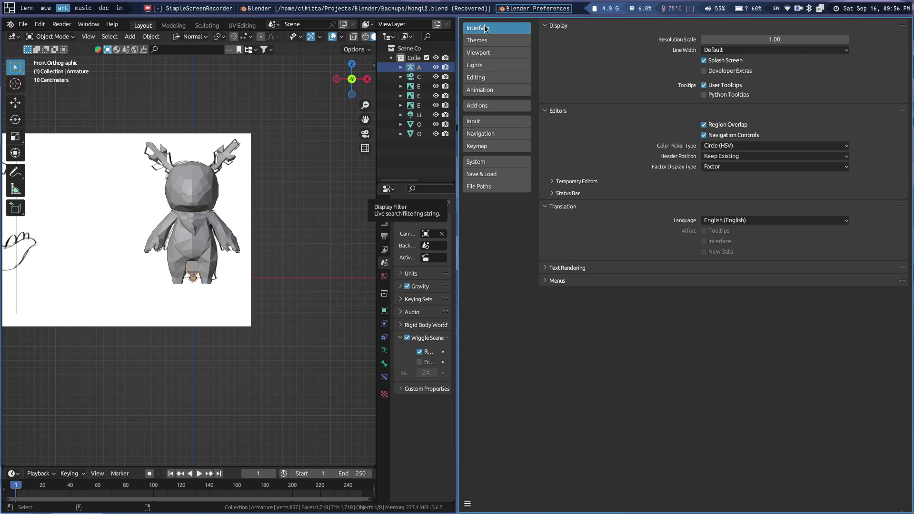
click(479, 186)
click(479, 28)
click(500, 135)
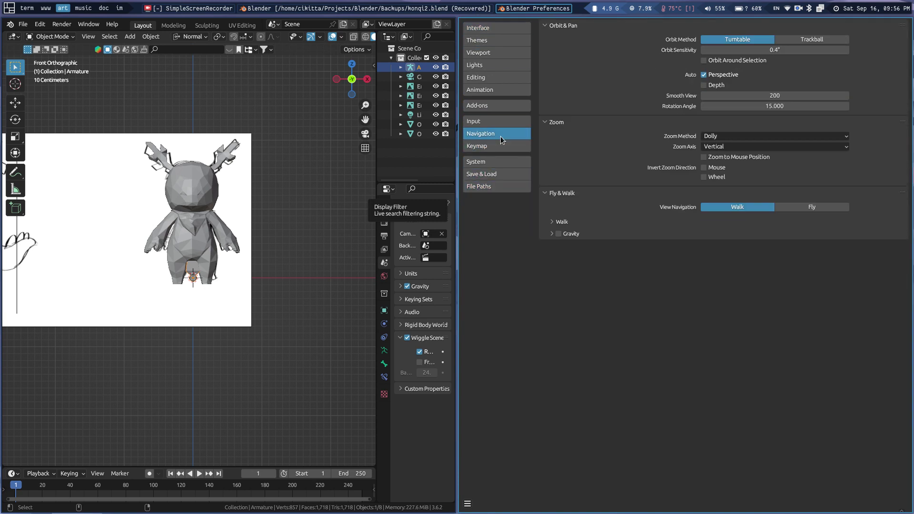
click(503, 187)
click(504, 175)
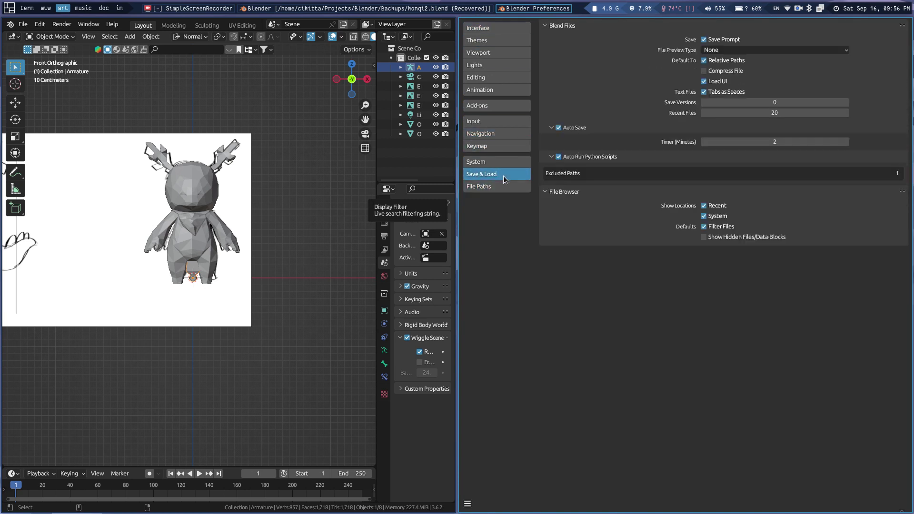
click(498, 162)
Step: Check the recovered Konqi model in the viewport and save it as konqi2.blend
scroll(253, 133, up, 6)
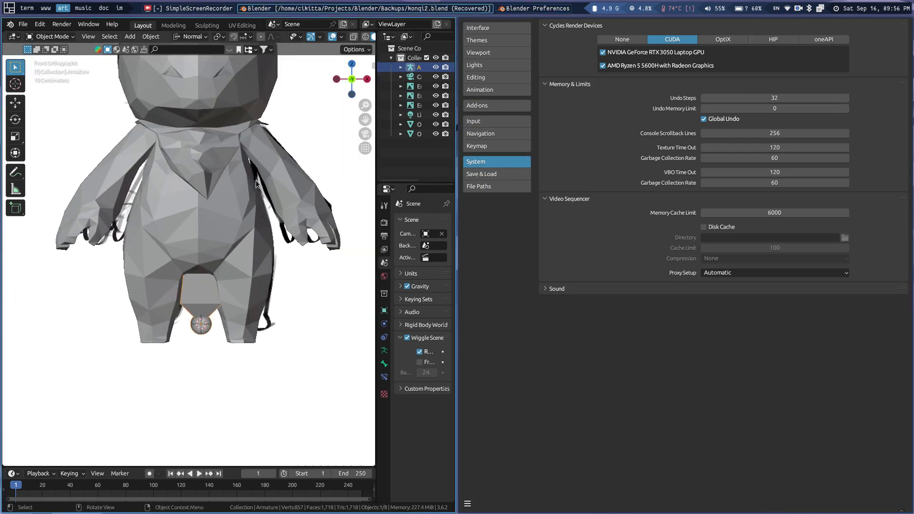
scroll(295, 171, down, 4)
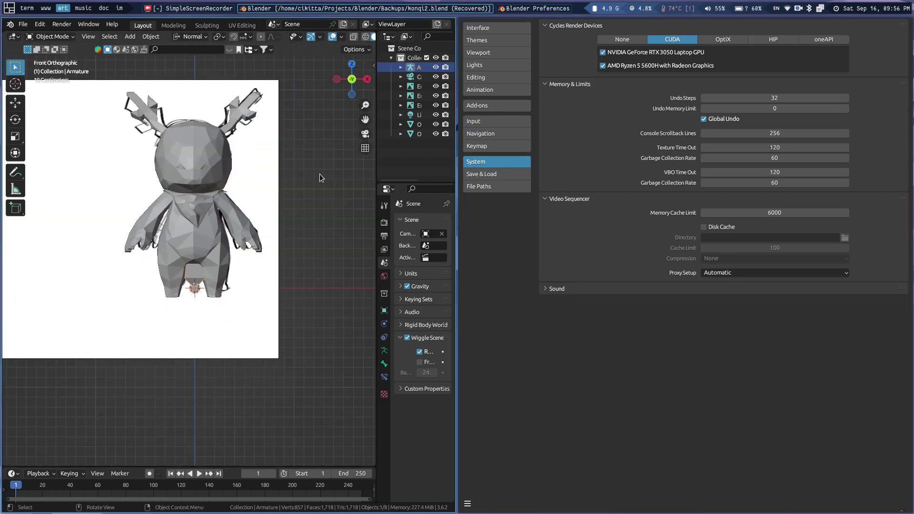
scroll(205, 200, up, 3)
key(ctrl+s)
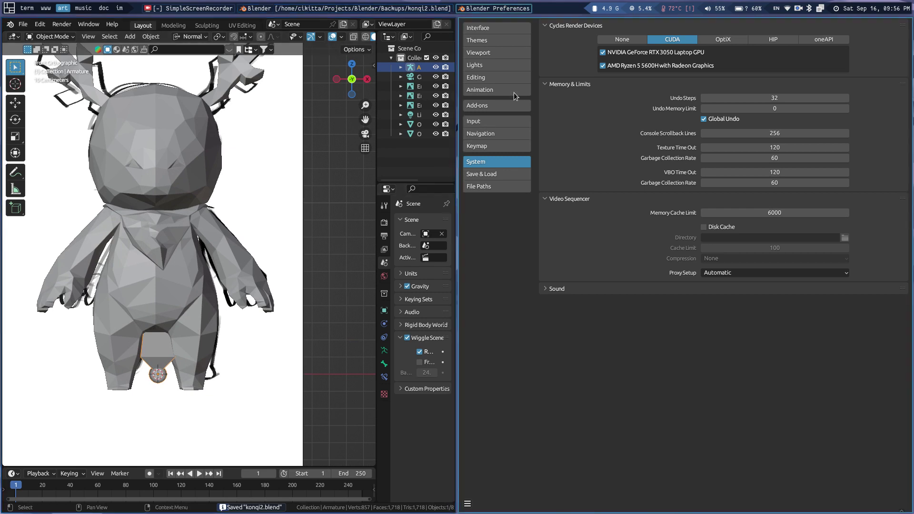
Step: Close the preferences after viewing the theme settings and open the single-bone armature for editing in side view
click(498, 40)
scroll(268, 190, up, 5)
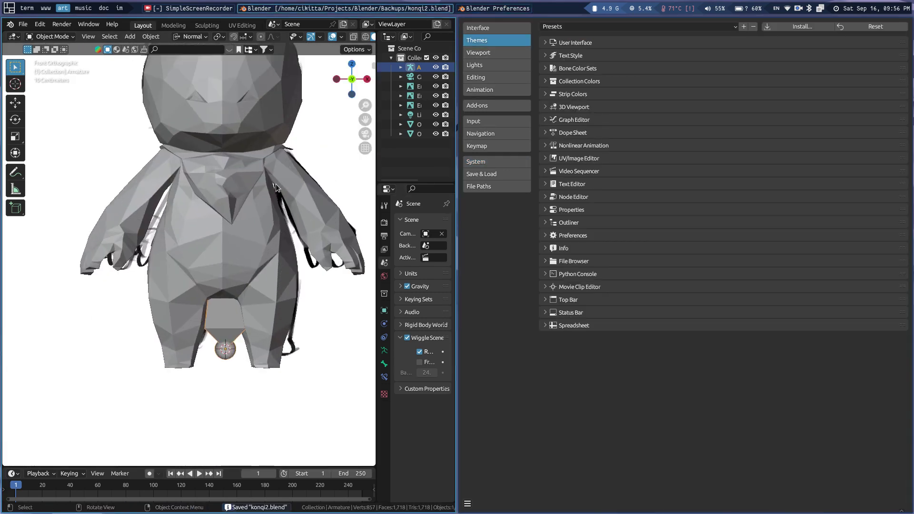
key(super+w)
key(Tab)
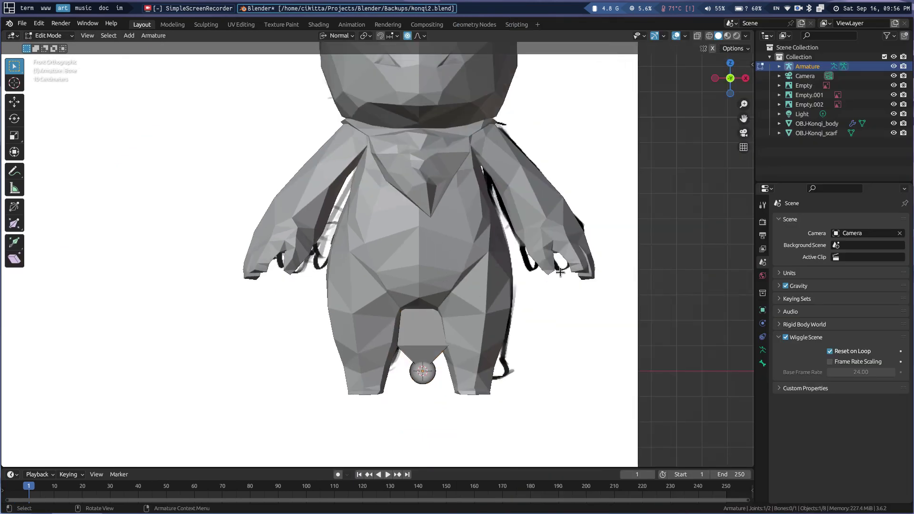
key(alt+shift+z)
key(alt+shift+z)
scroll(478, 274, down, 3)
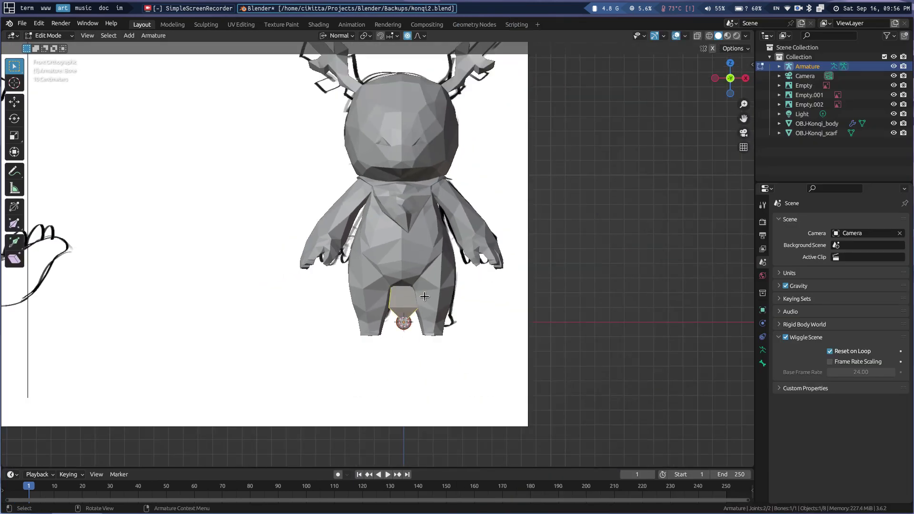
key(KP_3)
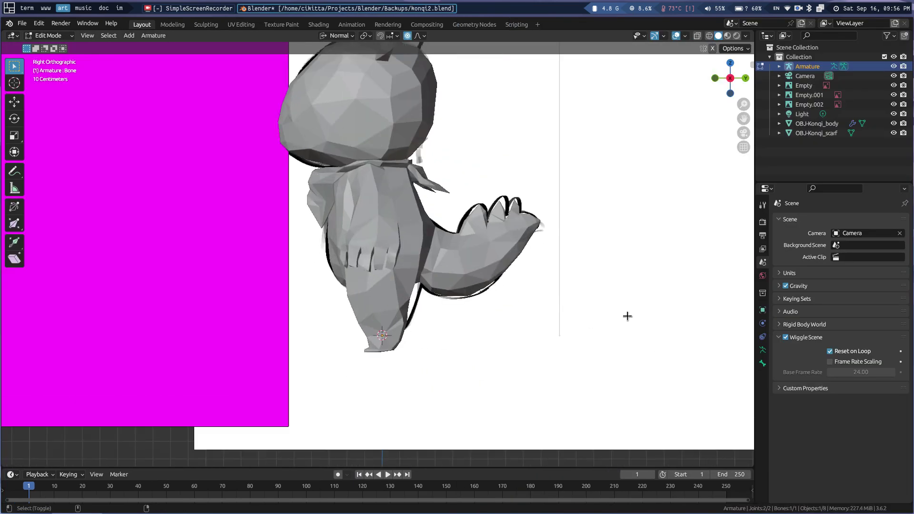